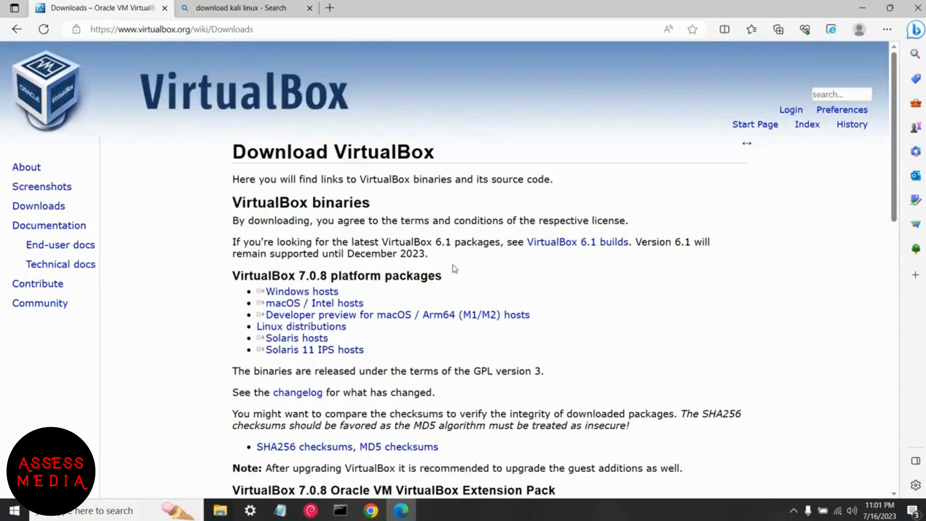
Open the Get Kali page from the Kali Linux search results and go to its pre-built virtual machine images
scroll(452, 267, "down", 1)
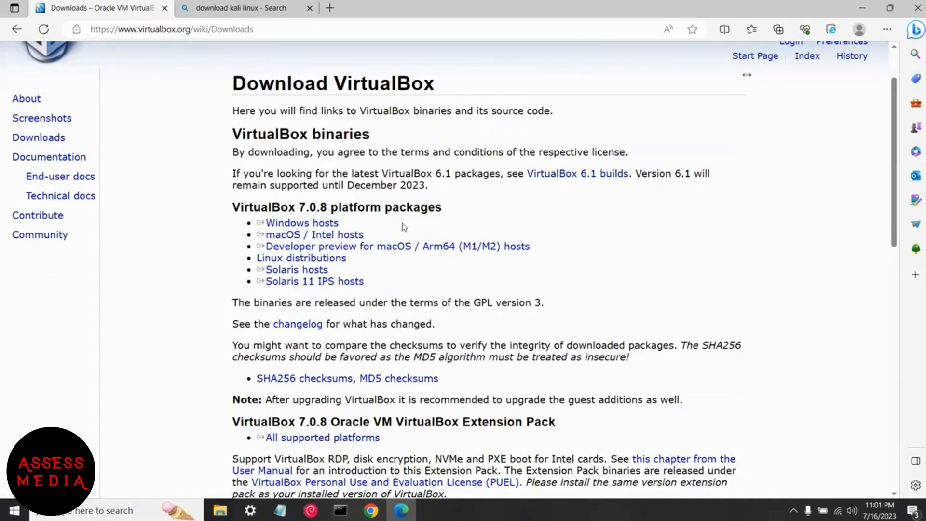
left_click(237, 7)
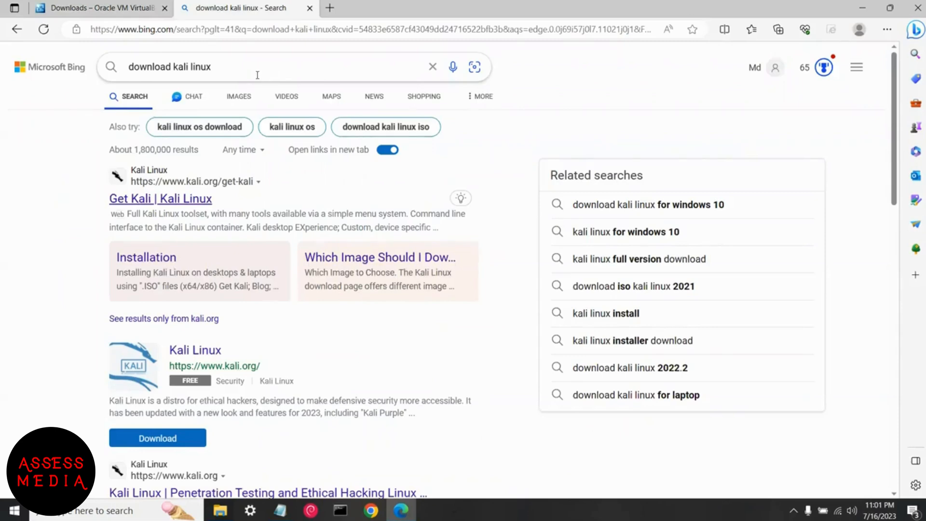
left_click(195, 202)
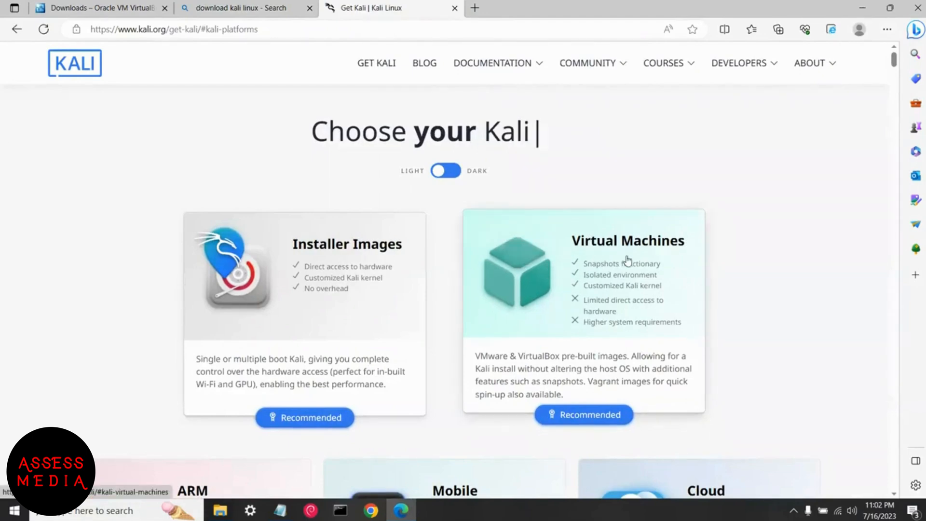
left_click(541, 291)
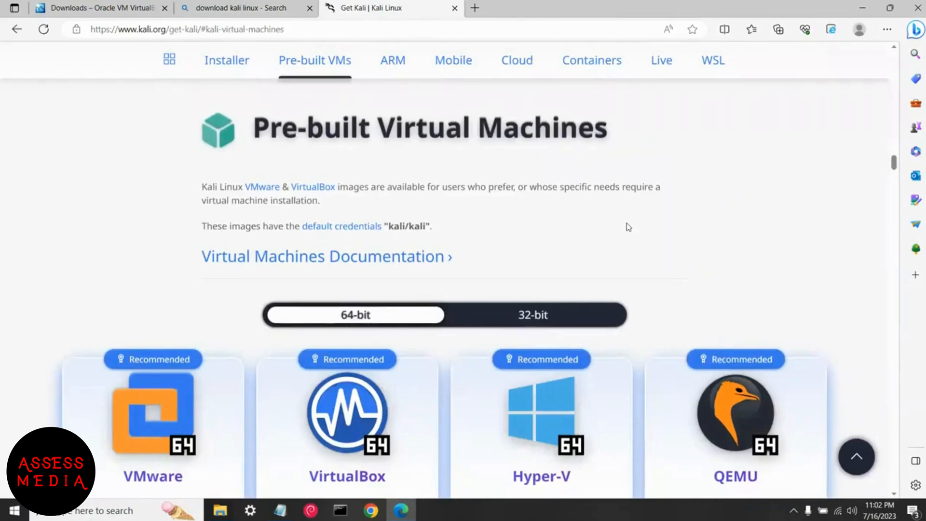
scroll(628, 227, "down", 1)
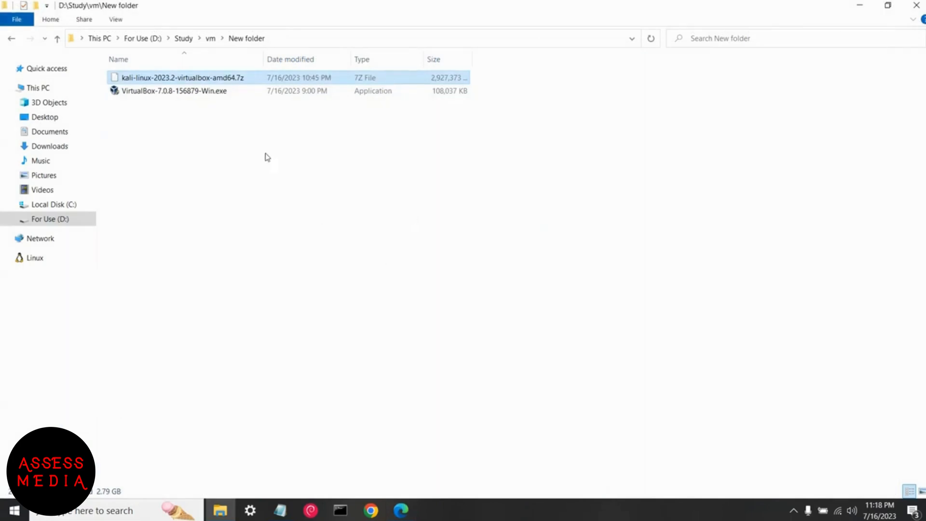
Extract kali-linux-2023.2-virtualbox-amd64.7z with 7-Zip into a folder of the same name and check the extracted folder
double_click(246, 79)
right_click(246, 77)
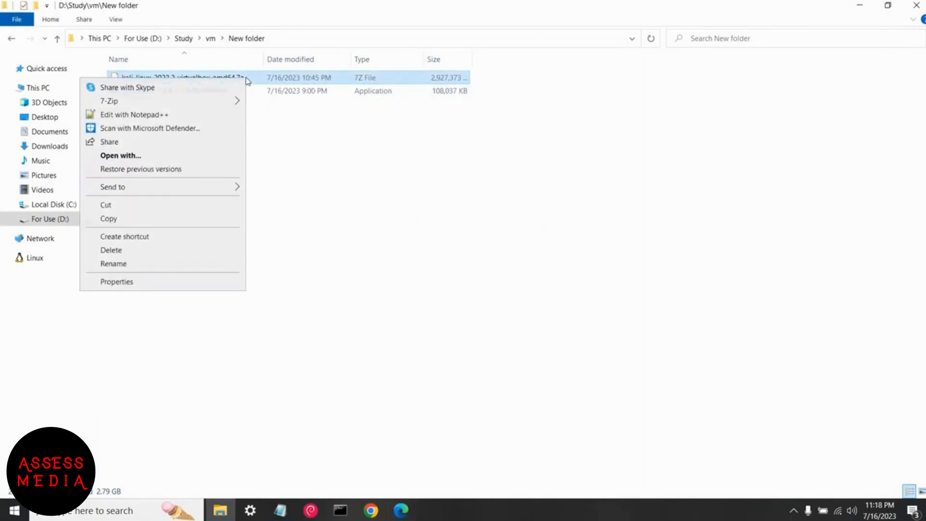
mouse_move(234, 101)
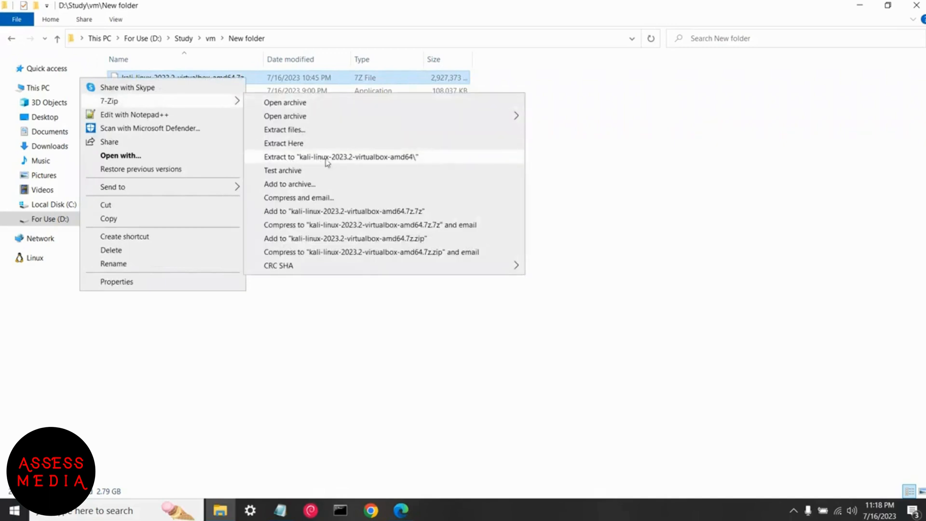
left_click(357, 160)
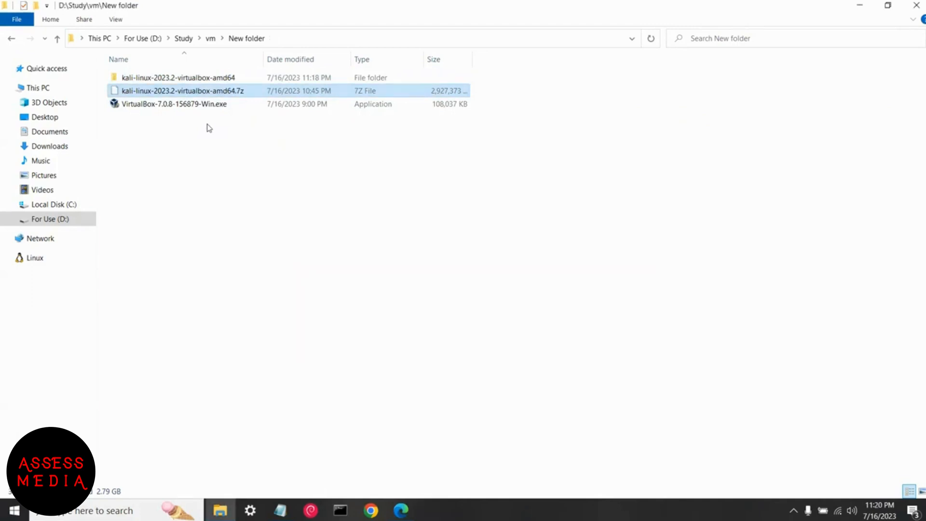
double_click(228, 78)
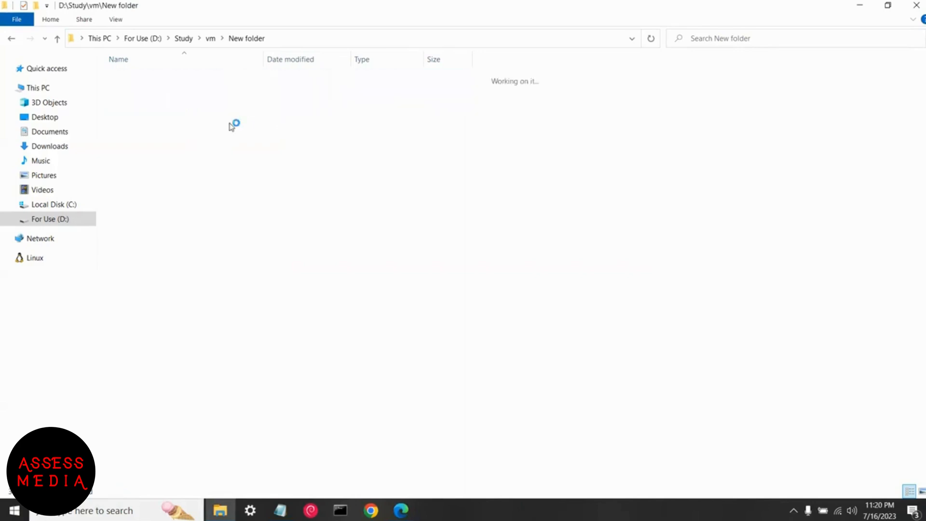
left_click(248, 38)
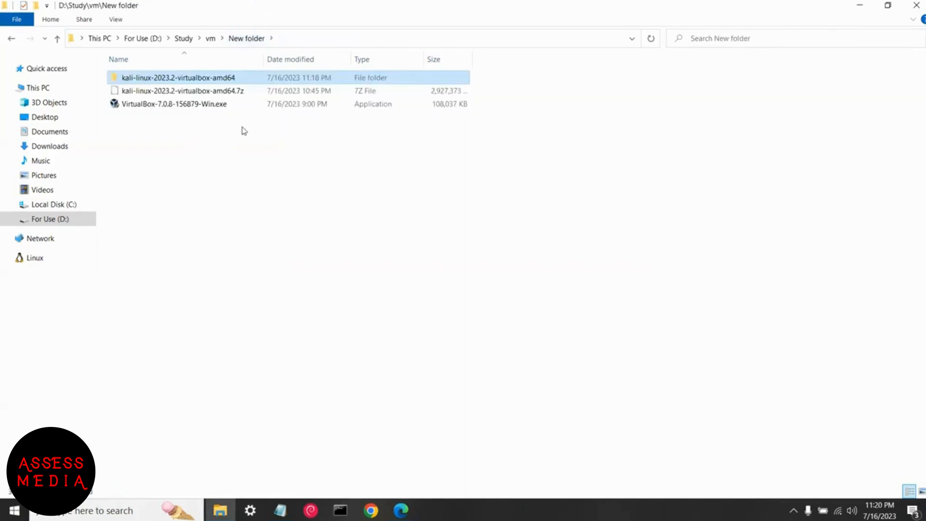
Run VirtualBox-7.0.8-156879-Win.exe and install VirtualBox with the default options, accepting the network interfaces warning
double_click(218, 105)
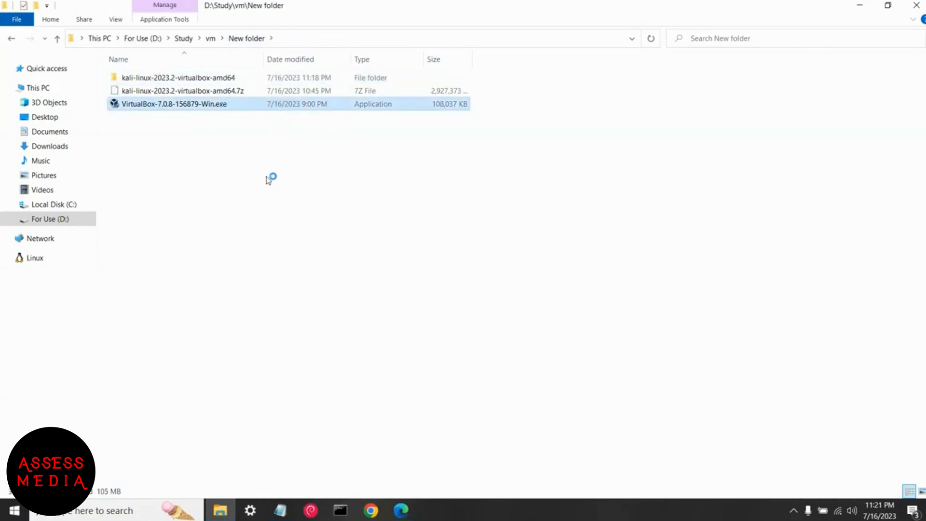
left_click(527, 349)
left_click(528, 350)
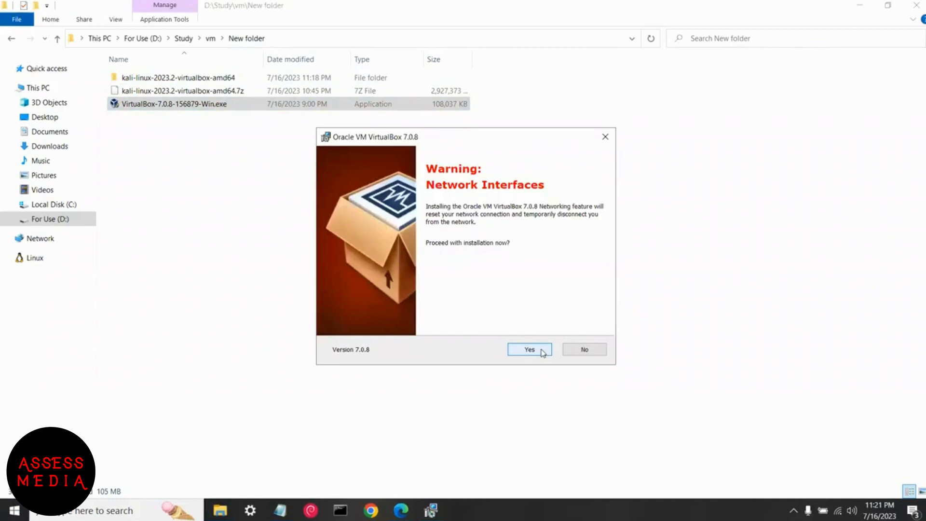
left_click(543, 353)
left_click(543, 353)
left_click(543, 353)
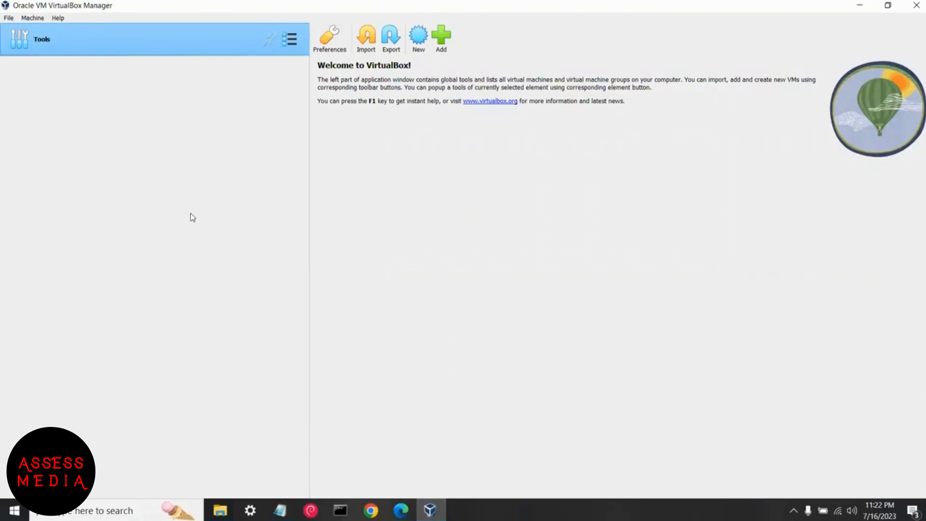
Add the existing virtual machine kali-linux-2023.2-virtualbox-amd64.vbox to VirtualBox from the extracted folder
left_click(444, 38)
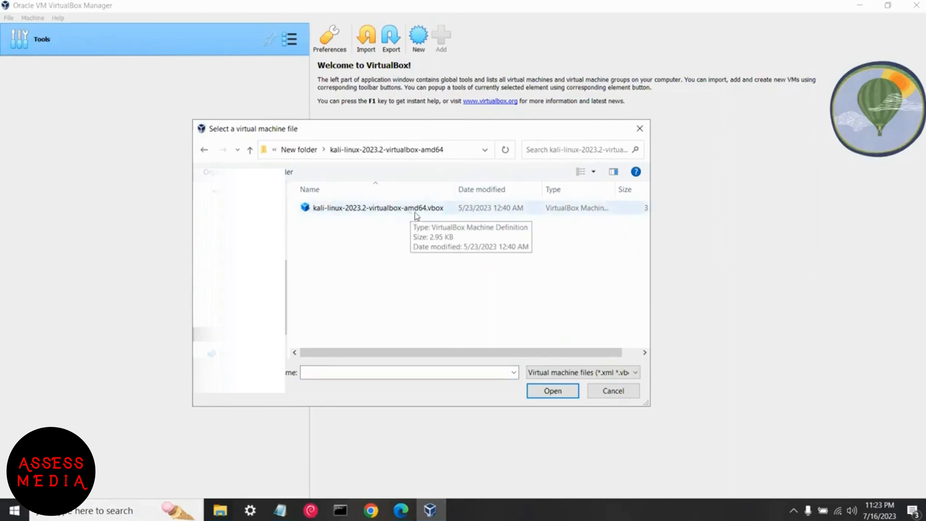
left_click(444, 212)
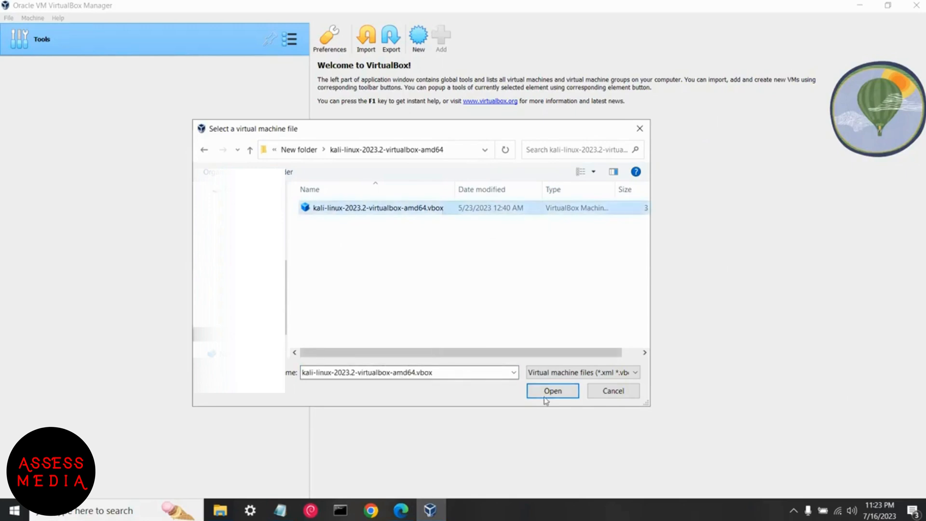
left_click(547, 396)
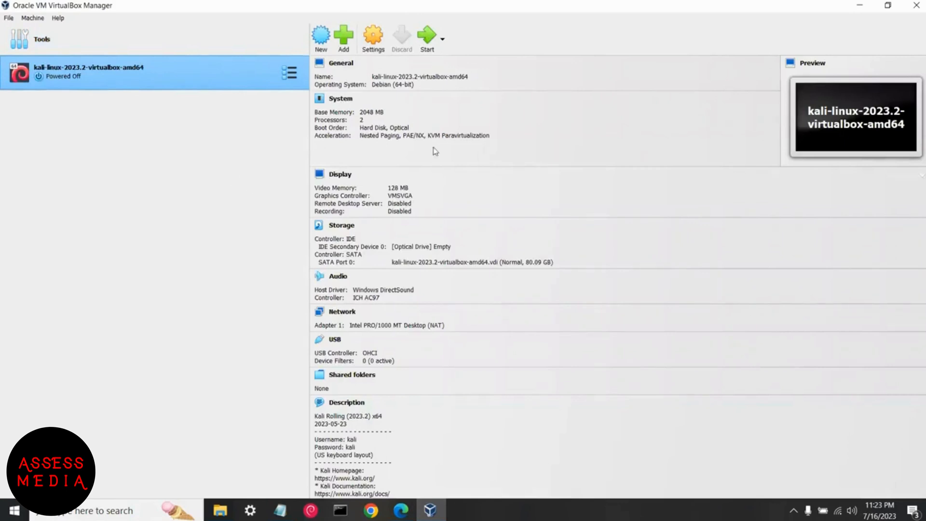
Start the Kali virtual machine, maximize its window, and boot the Kali GNU/Linux entry
left_click(429, 38)
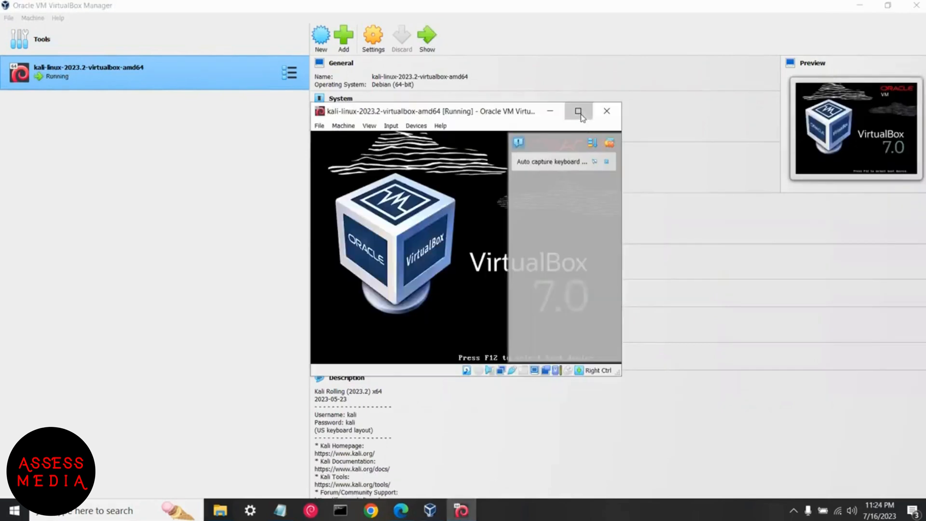
left_click(582, 116)
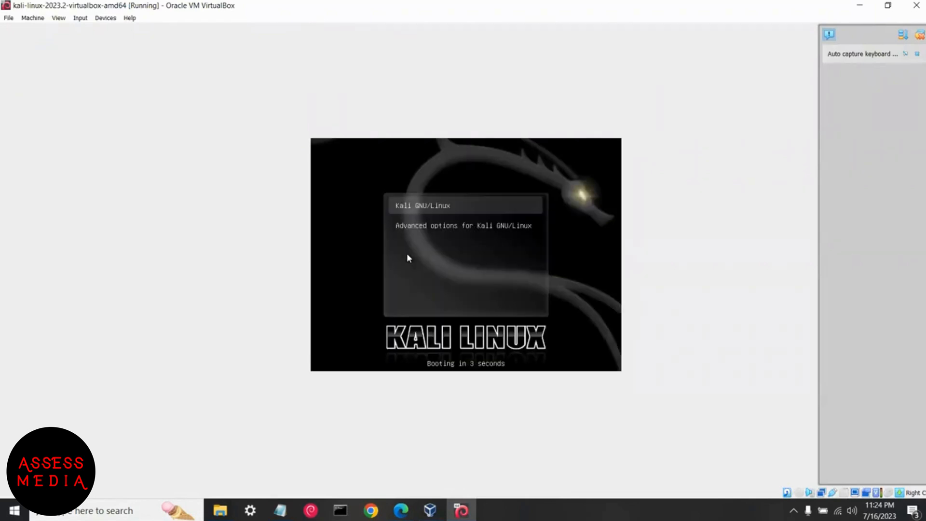
key("Return")
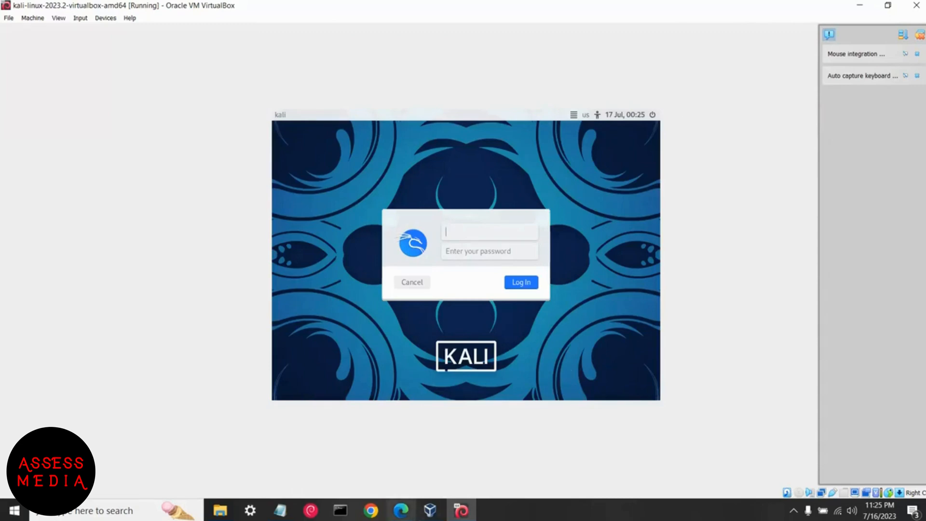
Check the default credentials on the Kali page in Edge, and log in to the virtual machine with the username and password
left_click(401, 511)
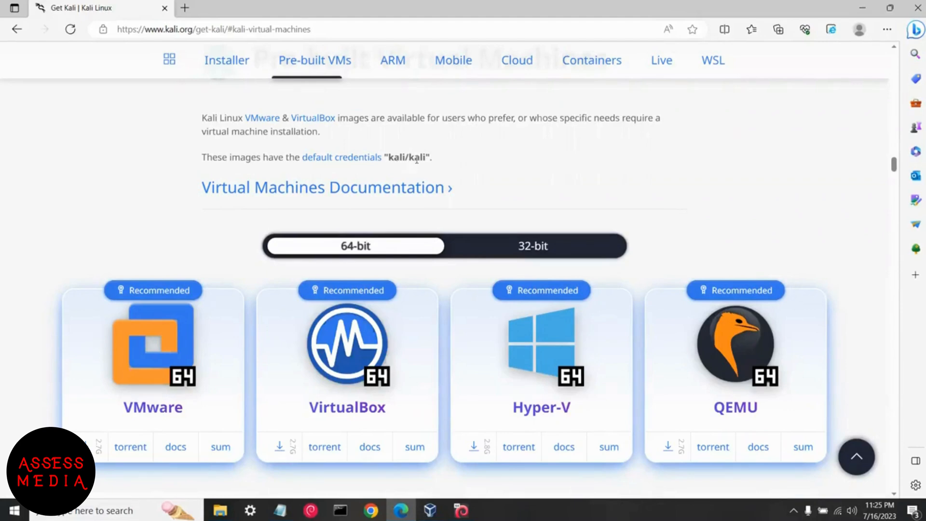
left_click(461, 510)
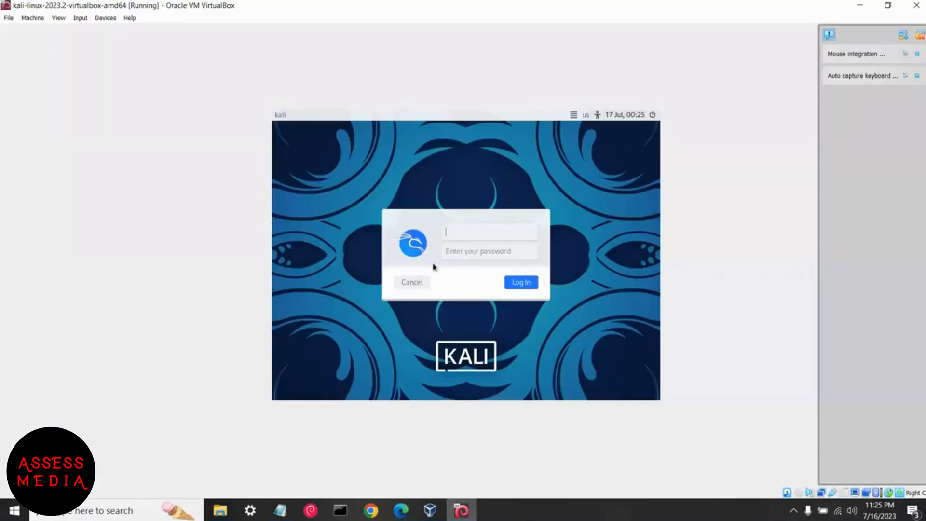
type("kali")
key("Tab")
type("kali")
key("Return")
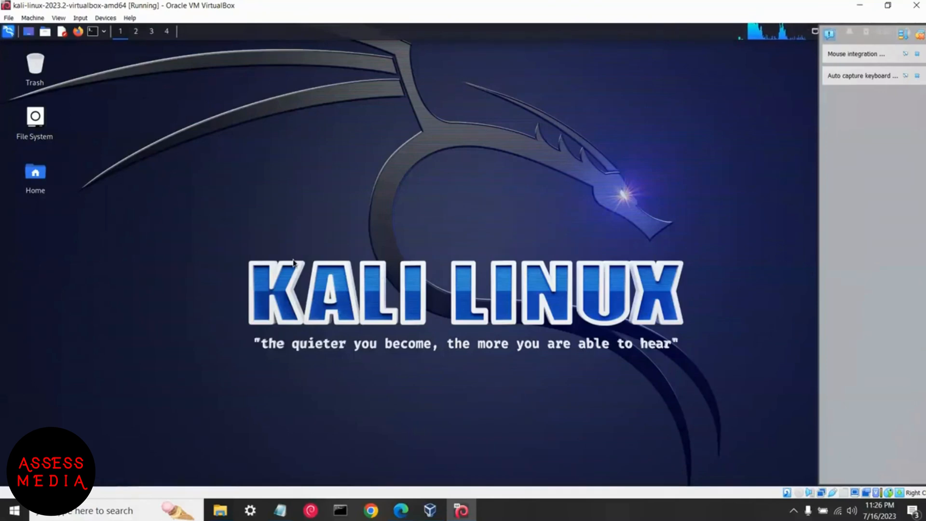
Open the Root Terminal Emulator, authenticating with the account password, and maximize the terminal window
left_click(102, 31)
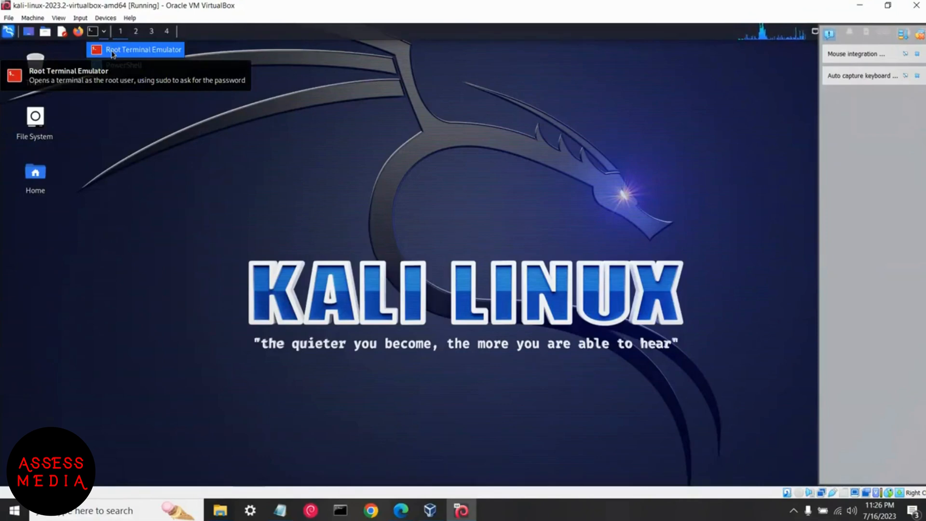
left_click(113, 53)
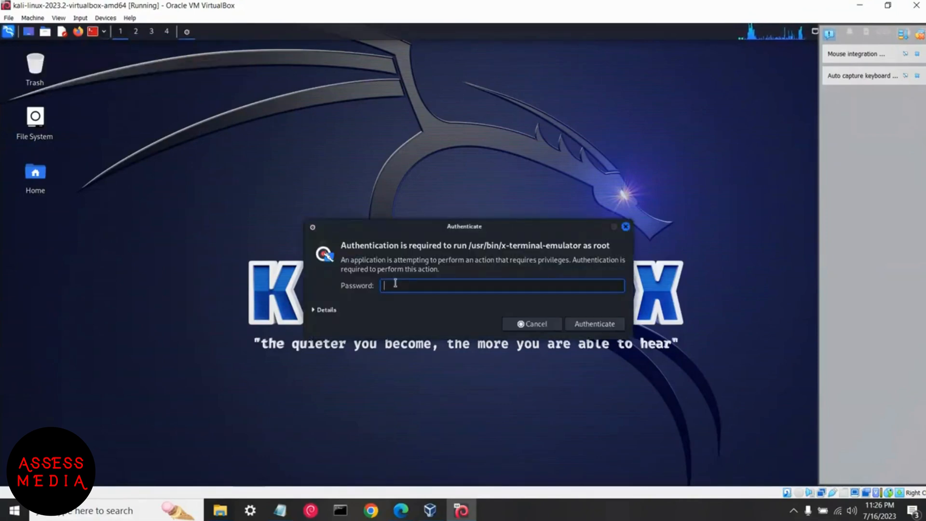
type("kali")
key("Return")
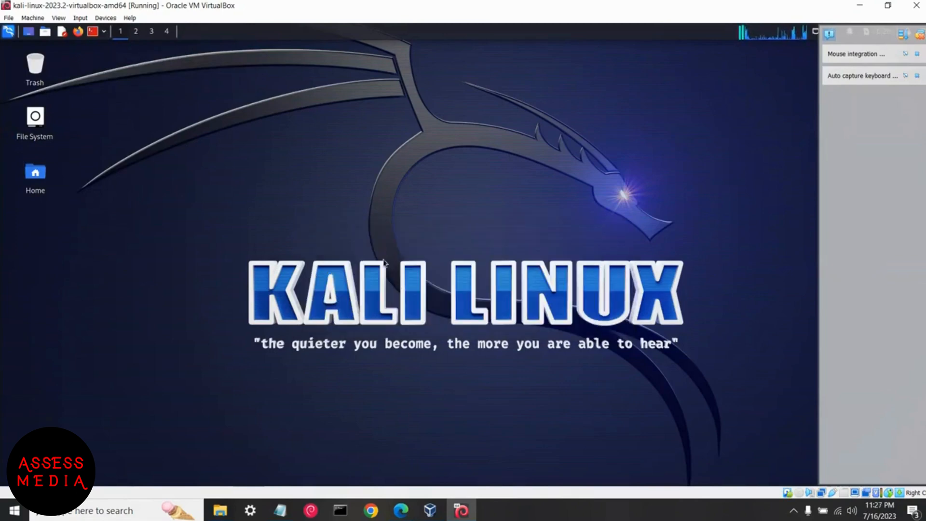
key("ctrl+alt+t")
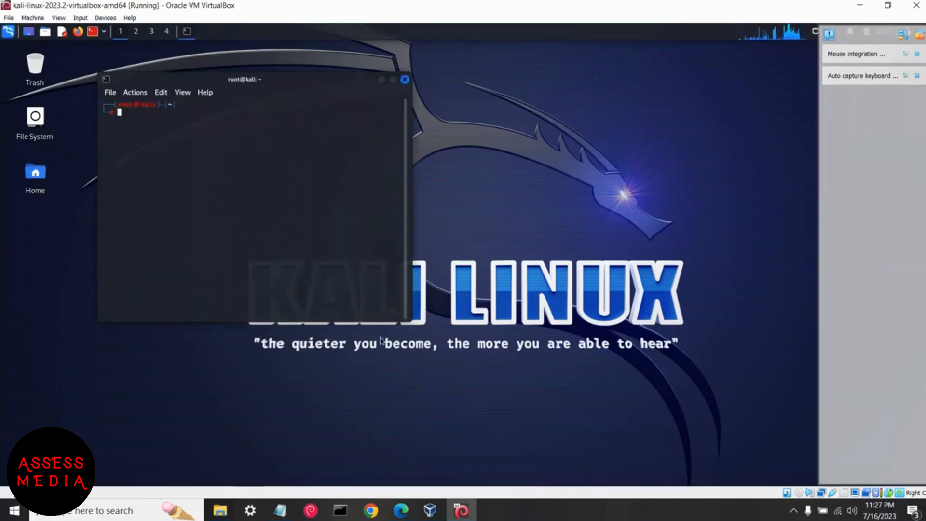
key("alt+F10")
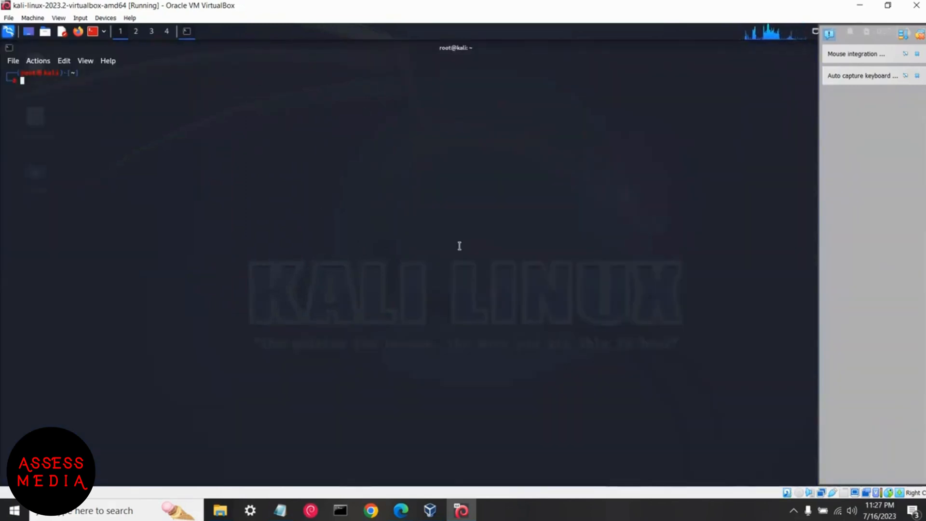
Clear the root terminal with the clear command and enter a few empty prompt lines
type("clear")
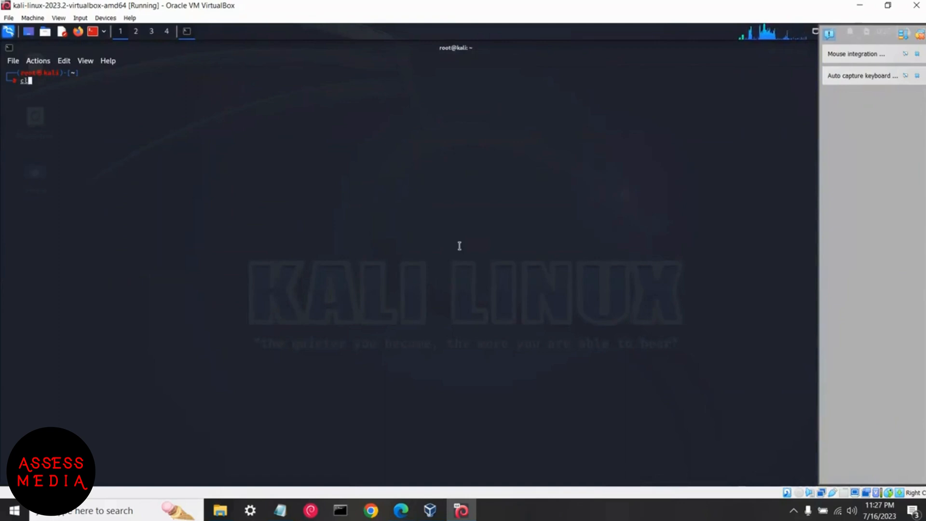
key("Return")
key("Return")
key("Return")
key("Return")
key("Return")
key("Return")
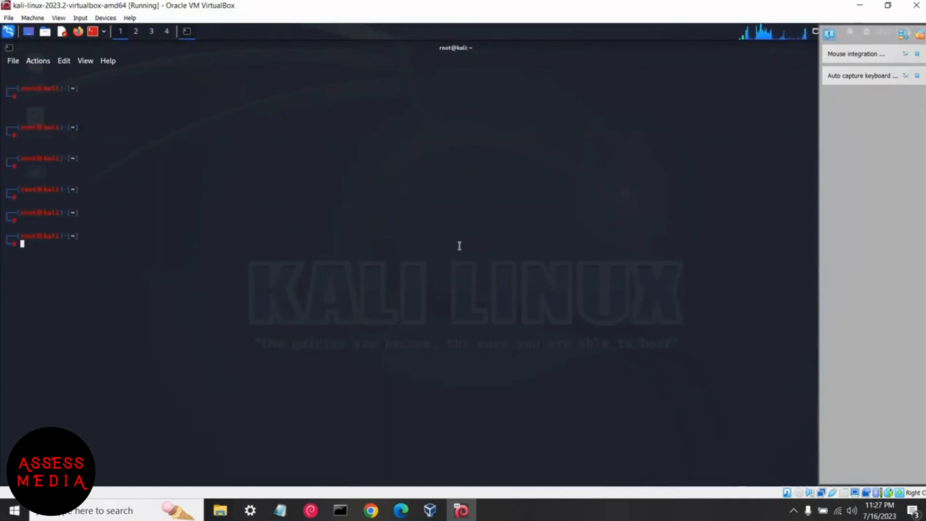
Change the kali user's password with the passwd command, entering and retyping the new password
type("passwd ")
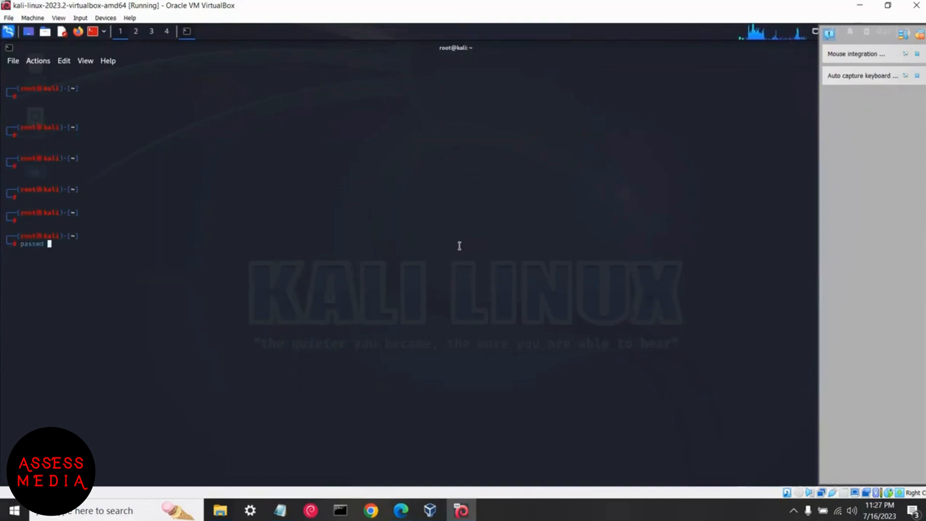
type("kali")
key("Return")
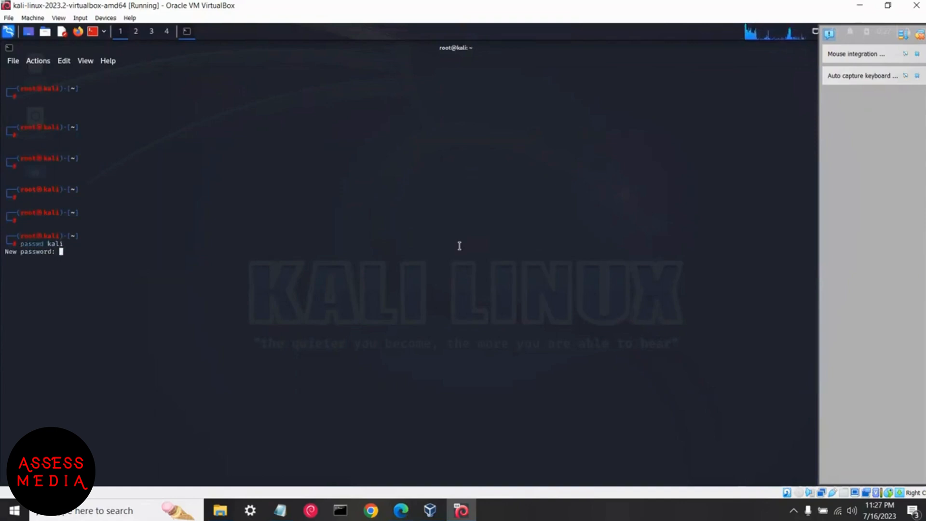
key("Return")
key("Return")
Try the command sudo kali in the cleared terminal, and switch to the kali user with su kali
type("sudo kali")
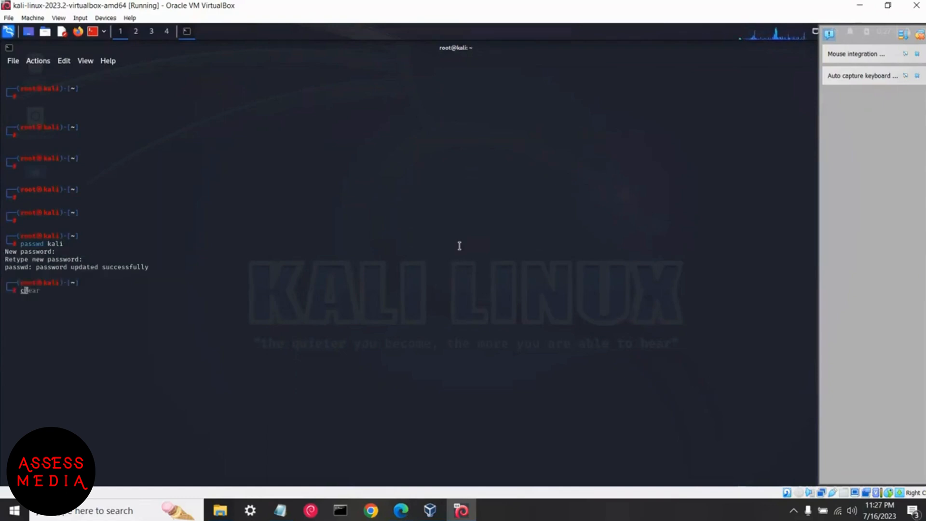
key("ctrl+l")
key("Return")
type("su kali")
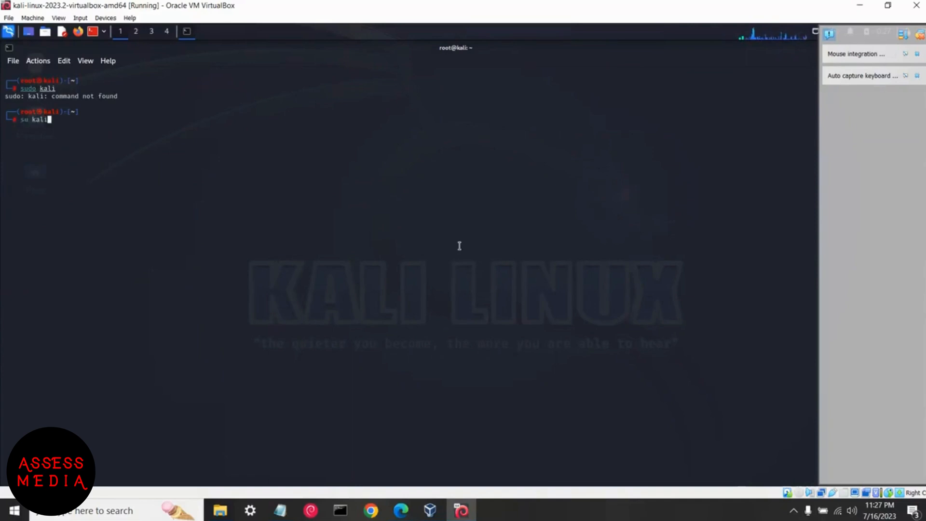
key("Return")
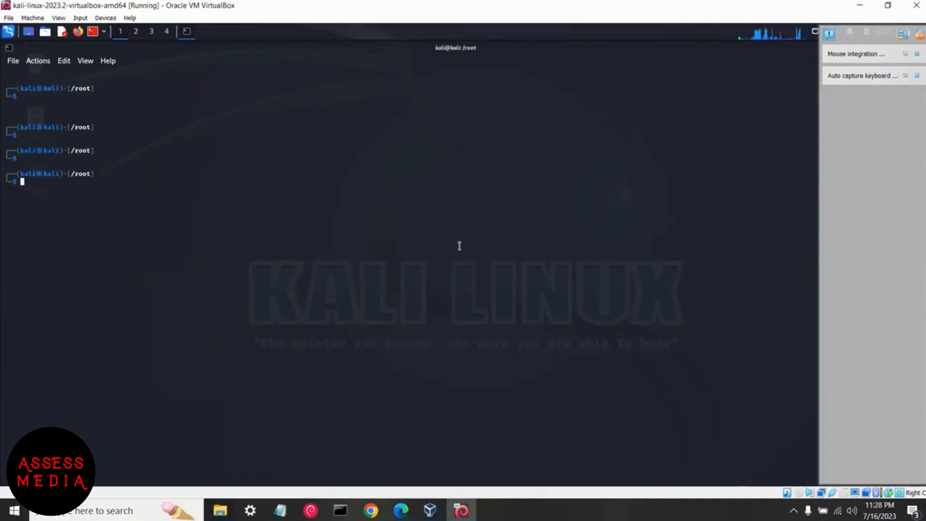